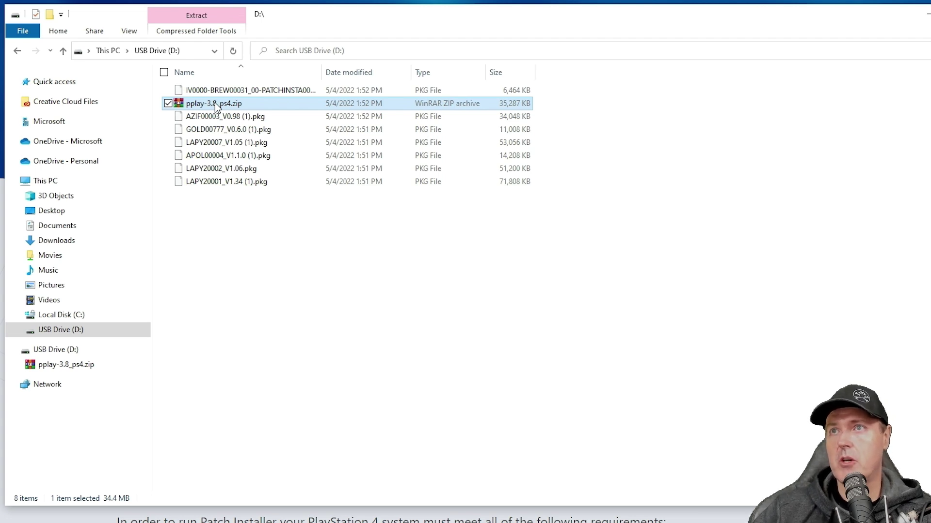
Extract pplay-3.8_ps4.zip directly into the root of the USB drive
{"action": "right_click", "coordinate": [215, 104]}
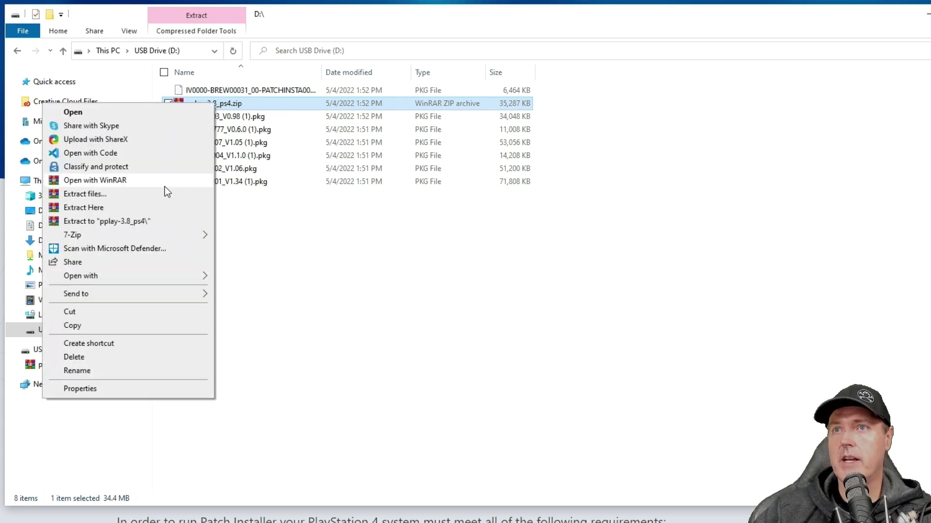
{"action": "left_click", "coordinate": [134, 209]}
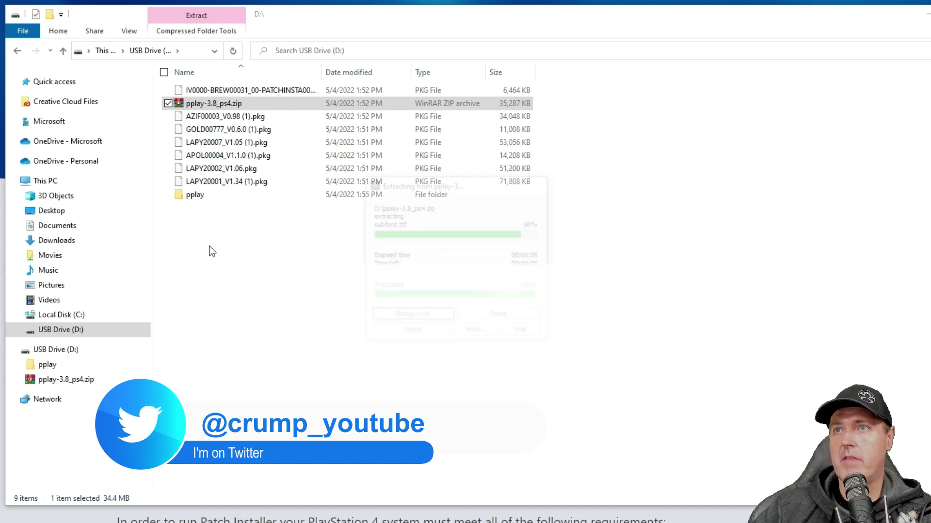
Permanently delete pplay-3.8_ps4.zip from the USB drive and open the extracted pplay folder
{"action": "double_click", "coordinate": [207, 102]}
{"action": "right_click", "coordinate": [208, 101]}
{"action": "left_click", "coordinate": [100, 354]}
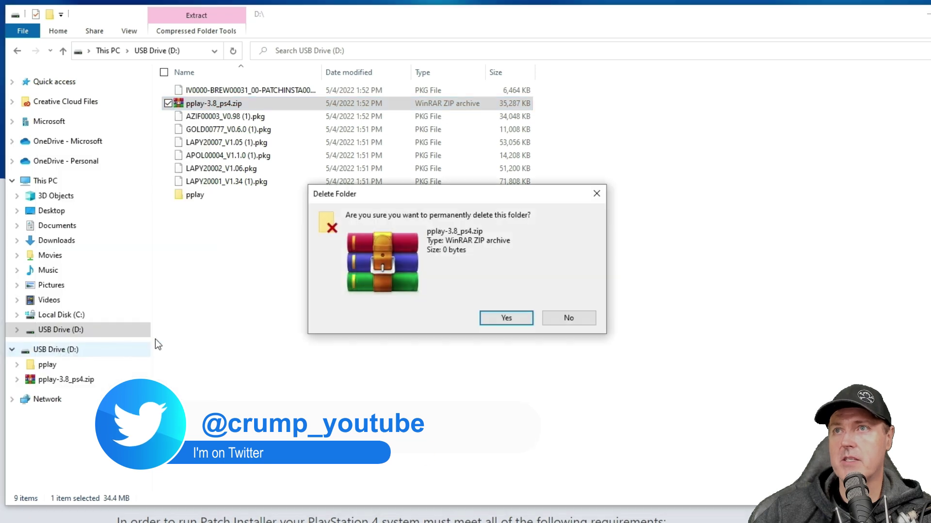
{"action": "left_click", "coordinate": [505, 318]}
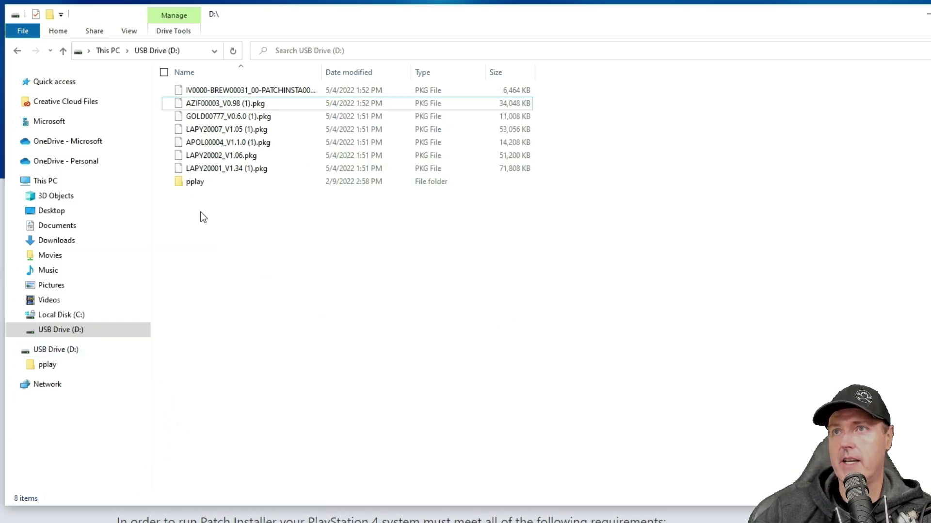
{"action": "double_click", "coordinate": [197, 181]}
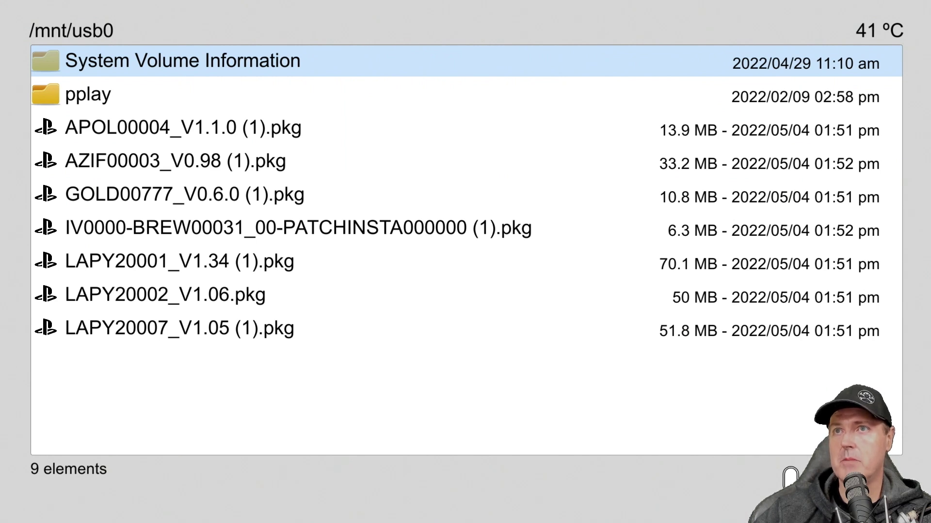
In PS4-Xplorer, install IV0001-PPLA00001_00-PPLA000013080000.pkg from the pplay folder in /mnt/usb0
{"action": "key", "text": "Down"}
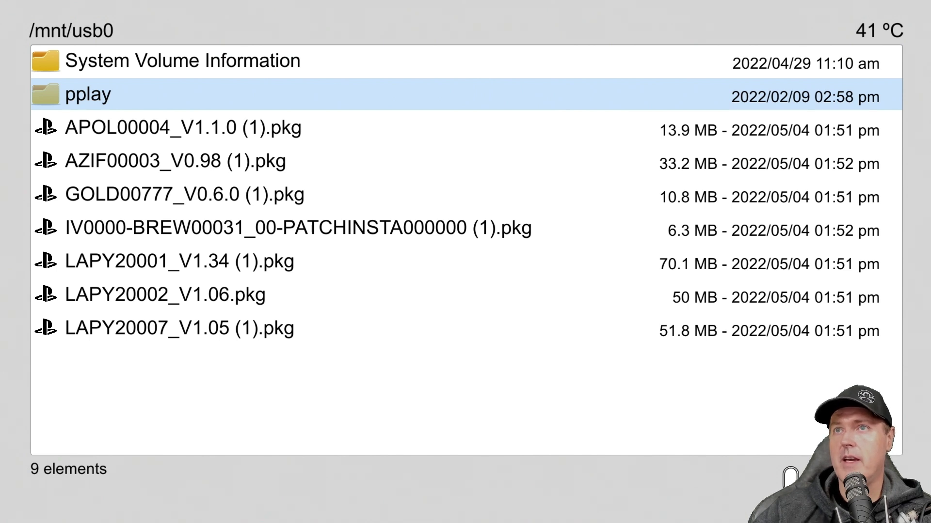
{"action": "key", "text": "Return"}
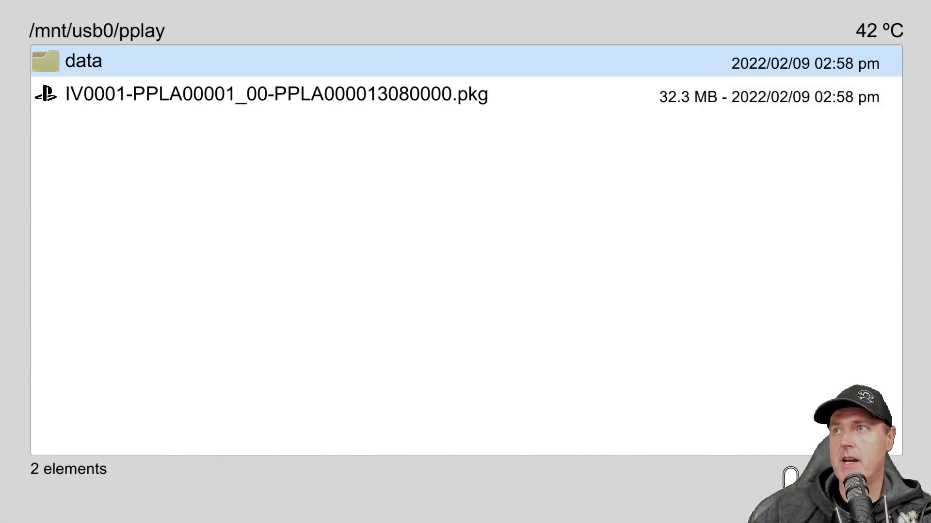
{"action": "key", "text": "Down"}
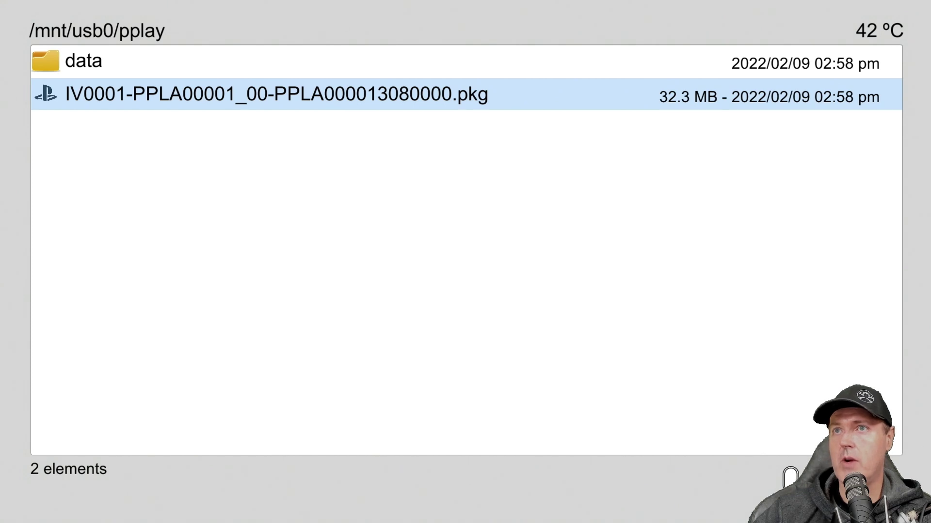
{"action": "key", "text": "Return"}
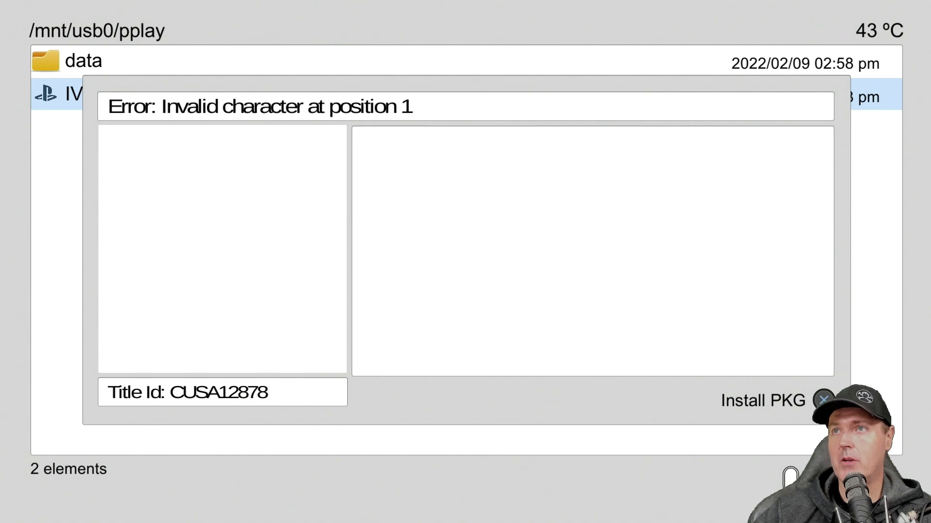
{"action": "key", "text": "Return"}
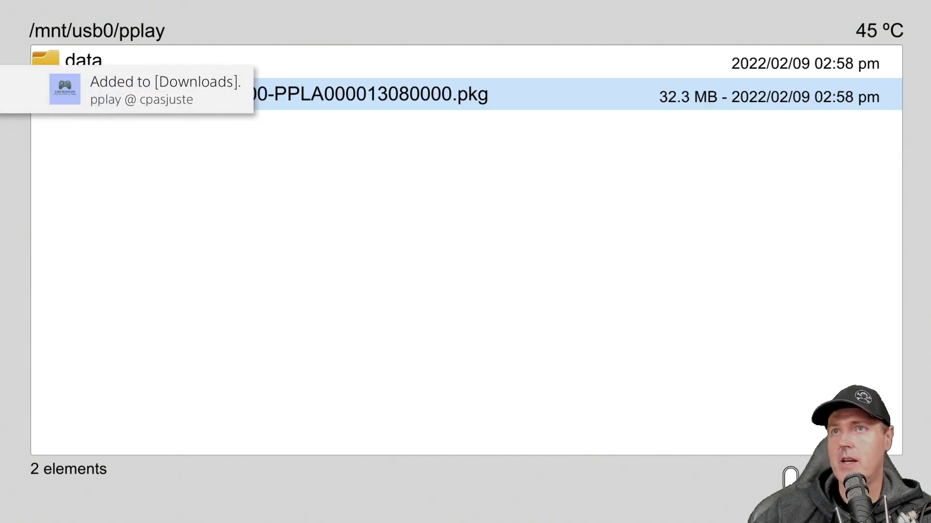
Copy the pplay folder located inside /mnt/usb0/pplay/data
{"action": "left_click", "coordinate": [465, 61]}
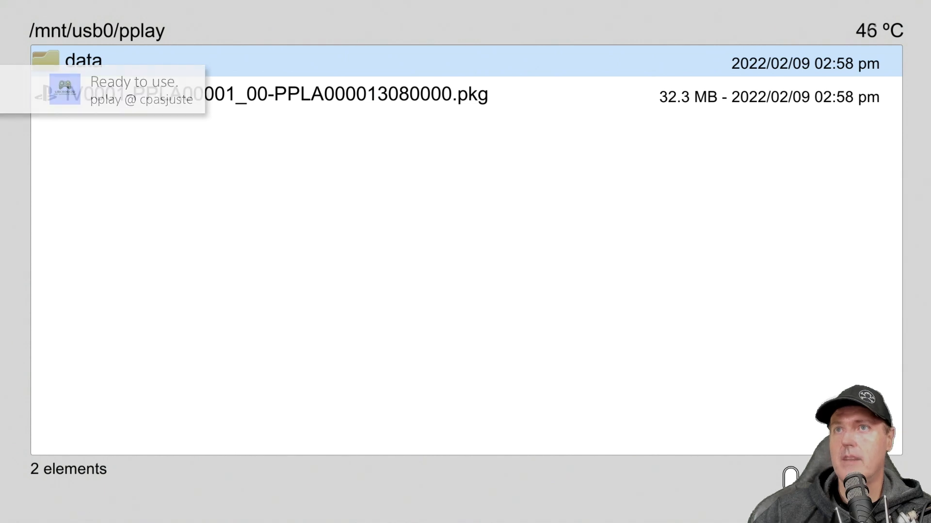
{"action": "key", "text": "Return"}
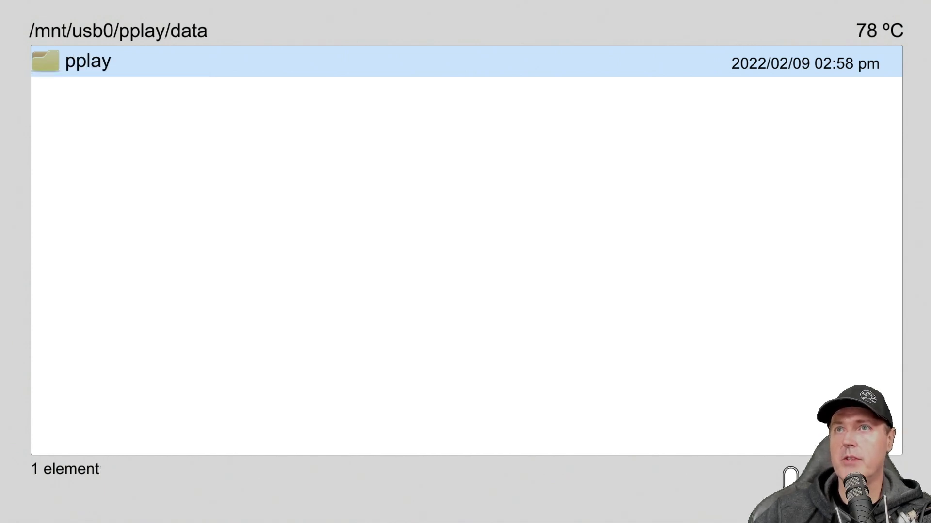
{"action": "key", "text": "Menu"}
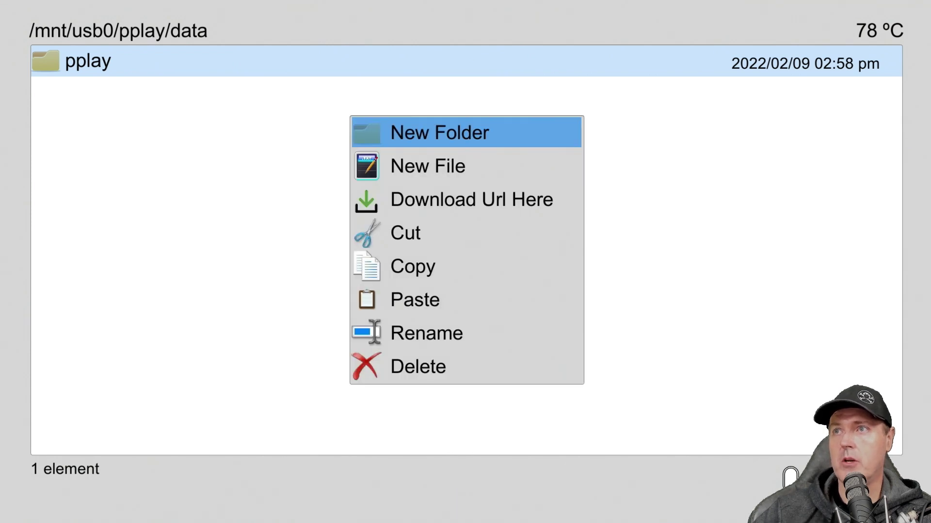
{"action": "key", "text": "Down"}
{"action": "key", "text": "Down"}
{"action": "key", "text": "Down"}
{"action": "key", "text": "Down"}
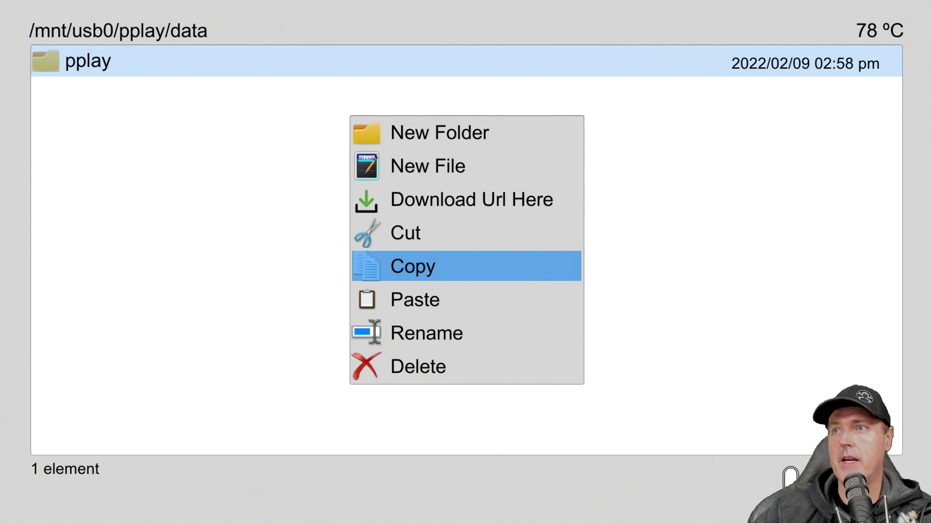
{"action": "key", "text": "Return"}
Paste the copied pplay folder into the console's /data directory
{"action": "key", "text": "BackSpace"}
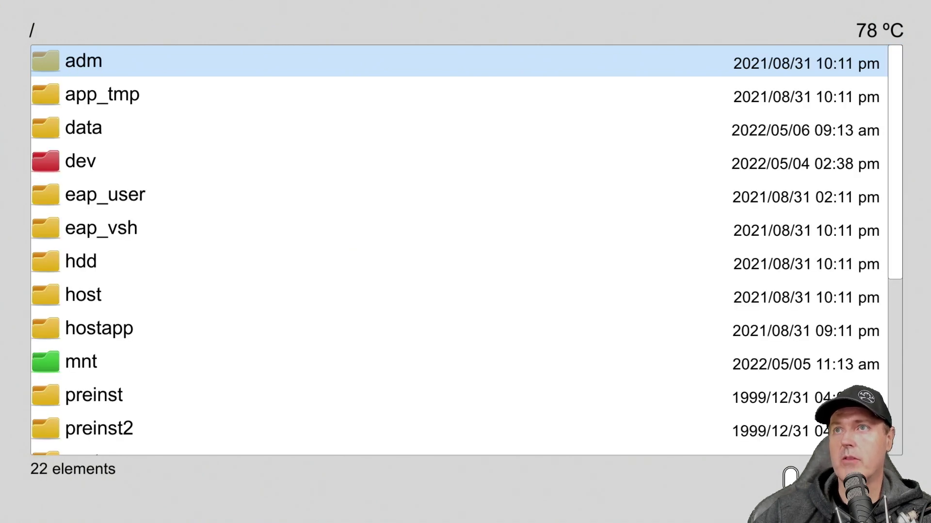
{"action": "key", "text": "Down"}
{"action": "key", "text": "Down"}
{"action": "key", "text": "Return"}
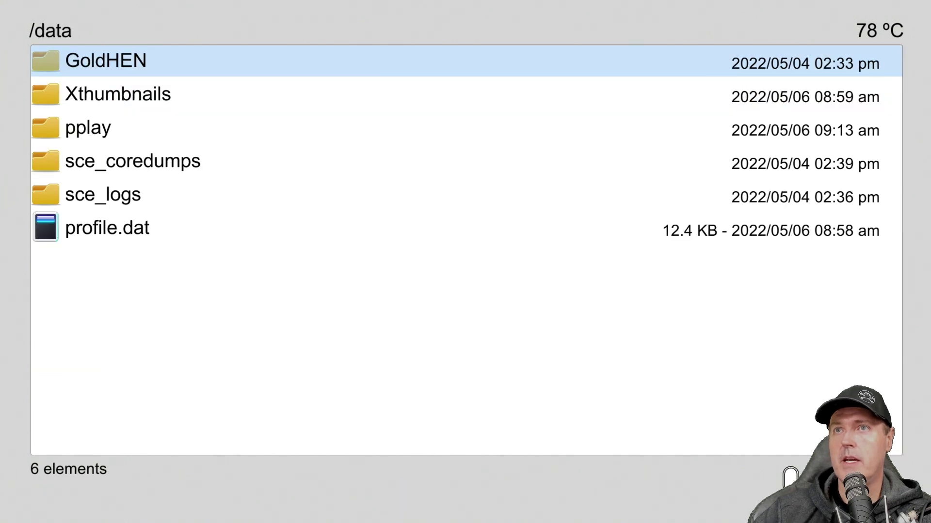
{"action": "key", "text": "Menu"}
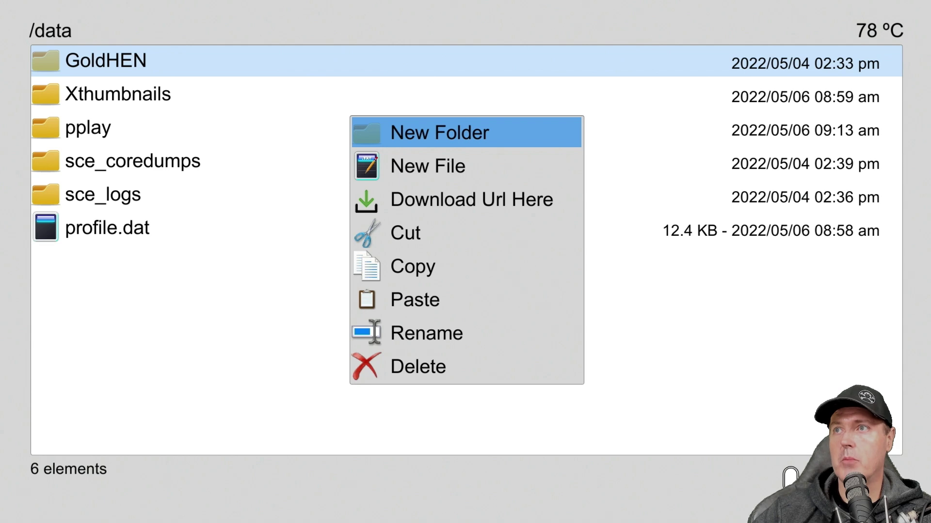
{"action": "key", "text": "Down"}
{"action": "key", "text": "Down"}
{"action": "key", "text": "Down"}
{"action": "key", "text": "Down"}
{"action": "key", "text": "Down"}
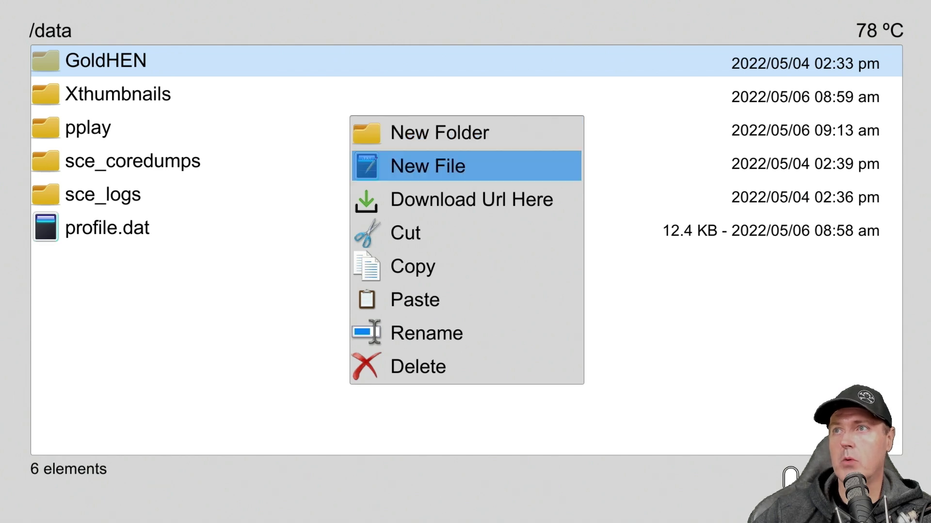
{"action": "key", "text": "Return"}
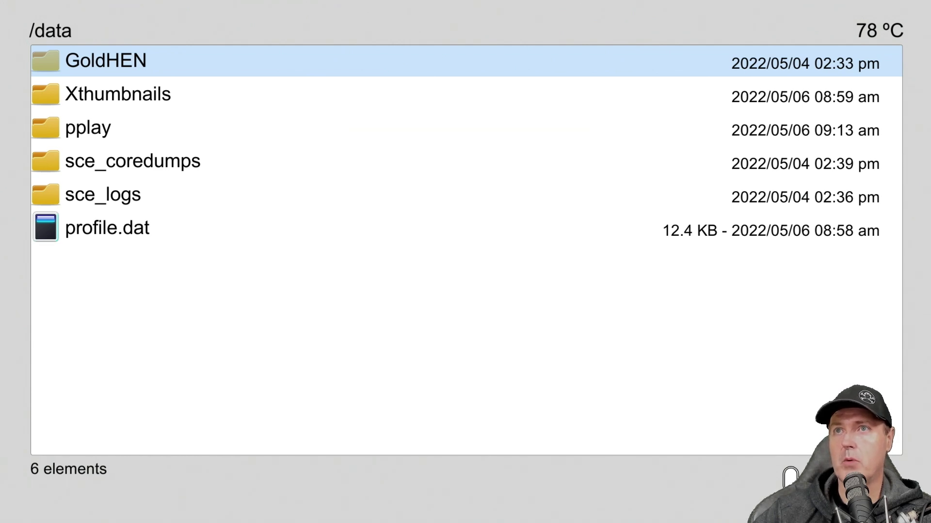
Open the pplay folder in /data and its mpv subfolder to check the copied files
{"action": "key", "text": "Down"}
{"action": "key", "text": "Down"}
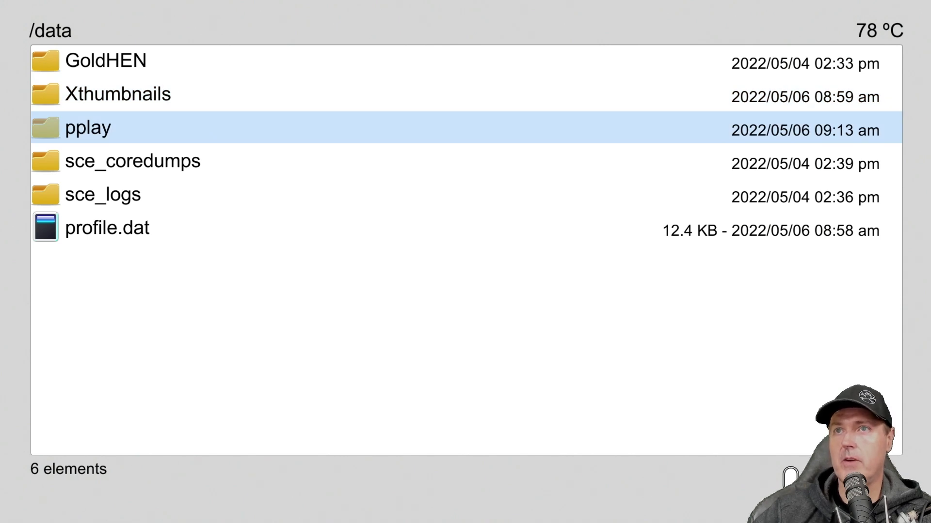
{"action": "key", "text": "Return"}
{"action": "key", "text": "Down"}
{"action": "key", "text": "Return"}
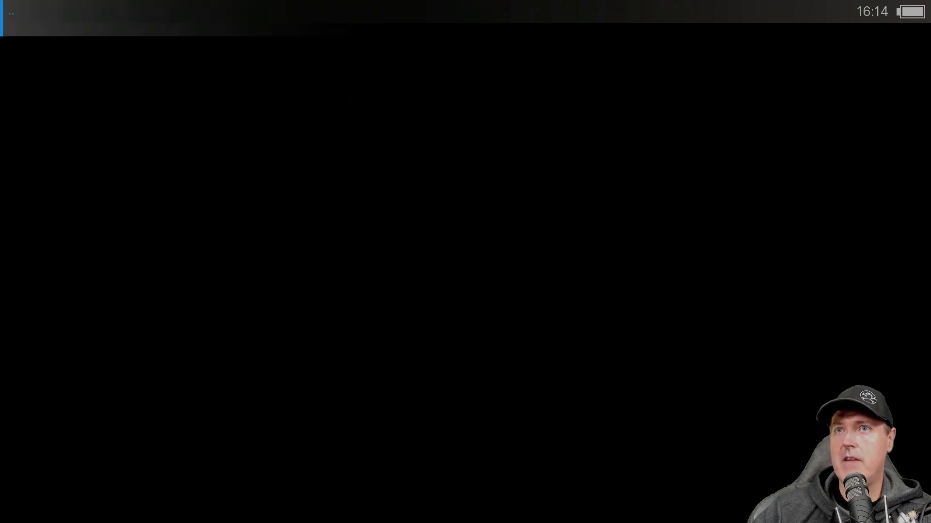
In the pPlay app, browse up to the root directory and open the usb0 drive
{"action": "key", "text": "Return"}
{"action": "key", "text": "BackSpace"}
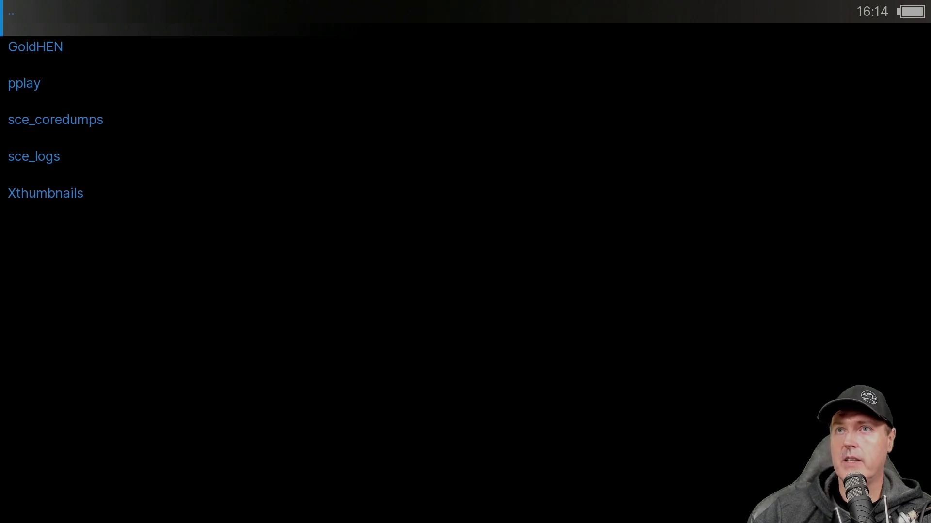
{"action": "key", "text": "Return"}
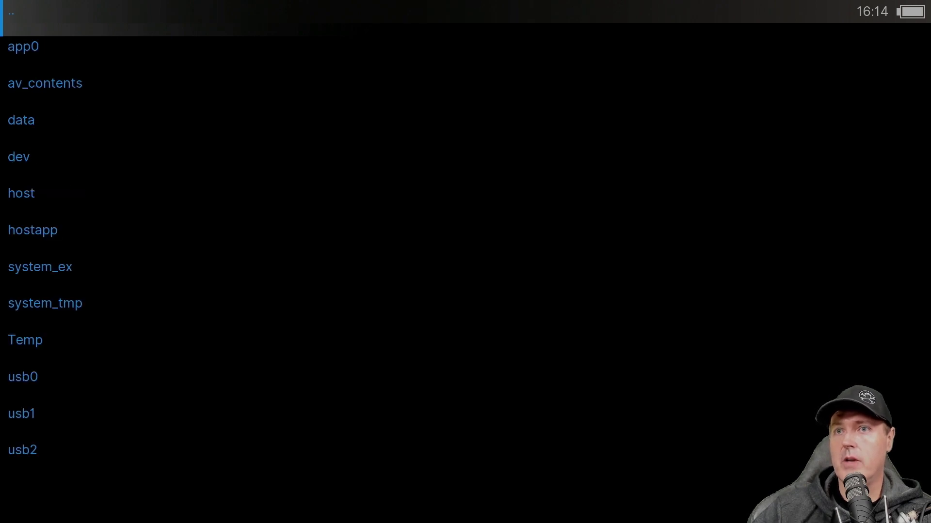
{"action": "key", "text": "Down"}
{"action": "key", "text": "Down"}
{"action": "key", "text": "Down"}
{"action": "key", "text": "Down"}
{"action": "key", "text": "Down"}
{"action": "key", "text": "Down"}
{"action": "key", "text": "Down"}
{"action": "key", "text": "Down"}
{"action": "key", "text": "Down"}
{"action": "key", "text": "Down"}
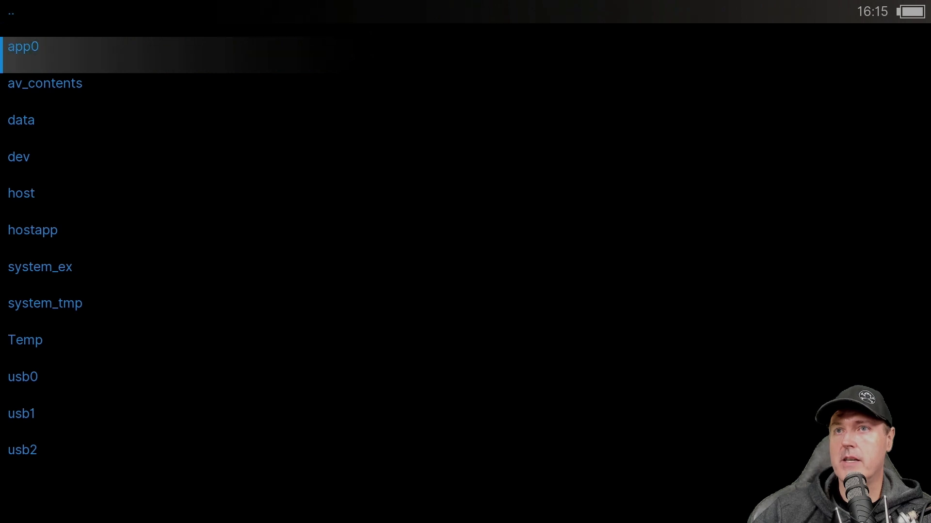
{"action": "key", "text": "Return"}
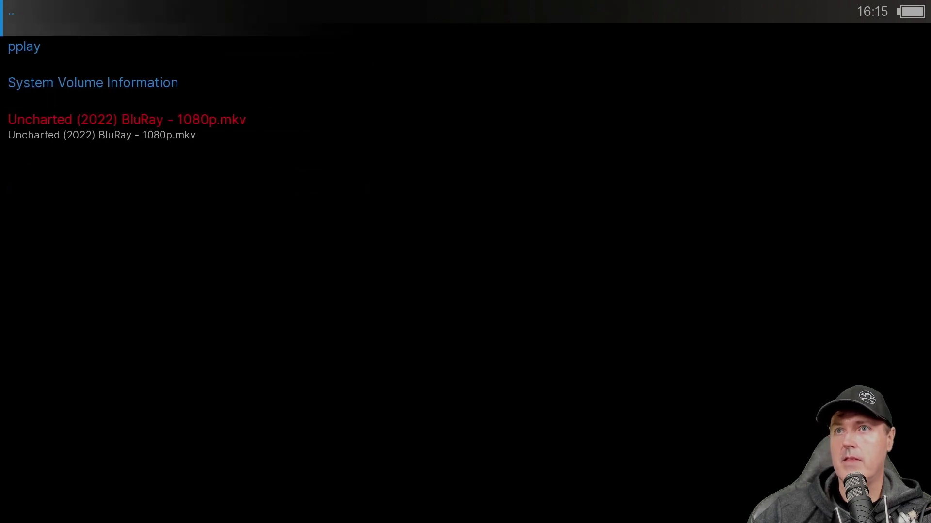
Play the video Uncharted (2022) BluRay - 1080p.mkv from the usb0 drive
{"action": "key", "text": "Down"}
{"action": "key", "text": "Down"}
{"action": "key", "text": "Down"}
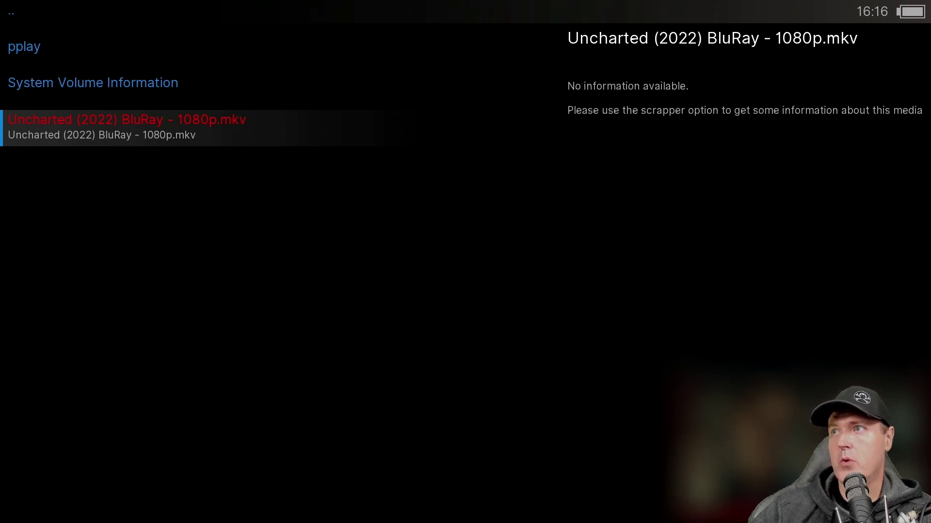
{"action": "key", "text": "Return"}
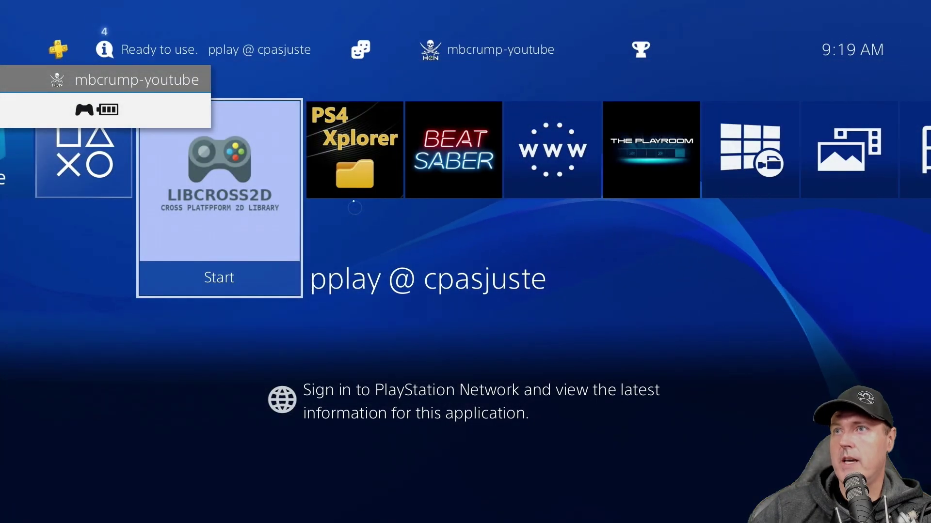
Switch to PS4-Xplorer and copy Uncharted (2022) BluRay - 1080p.mkv from /mnt/usb0
{"action": "left_click", "coordinate": [354, 150]}
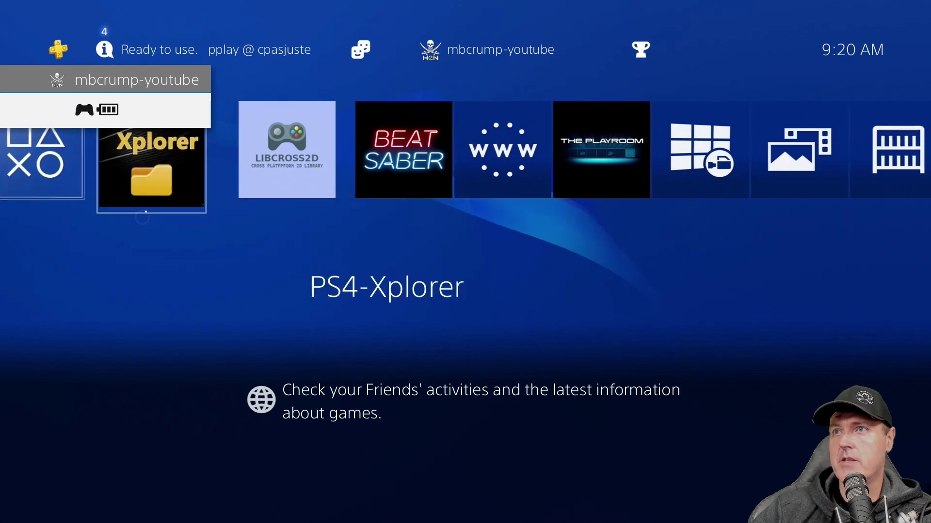
{"action": "key", "text": "Return"}
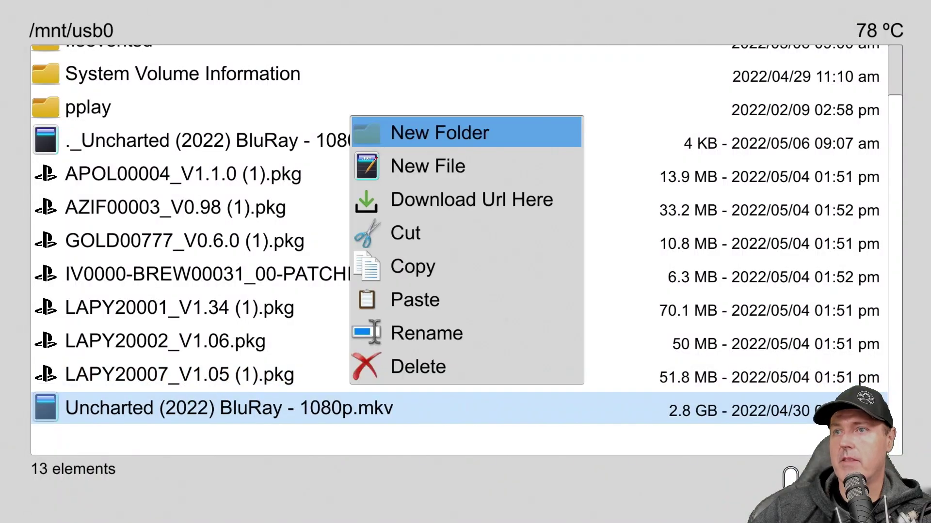
{"action": "key", "text": "Escape"}
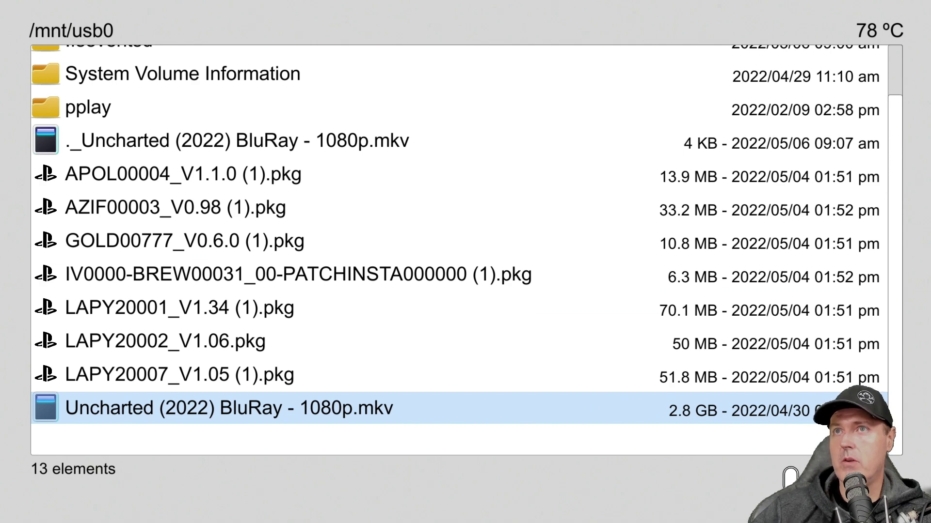
{"action": "key", "text": "Menu"}
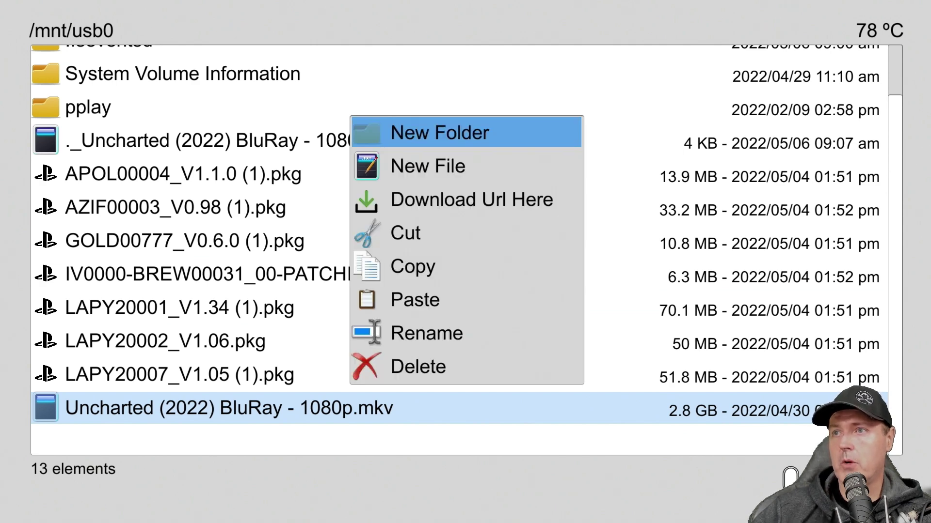
{"action": "key", "text": "Down"}
{"action": "key", "text": "Down"}
{"action": "key", "text": "Down"}
{"action": "key", "text": "Down"}
{"action": "key", "text": "Return"}
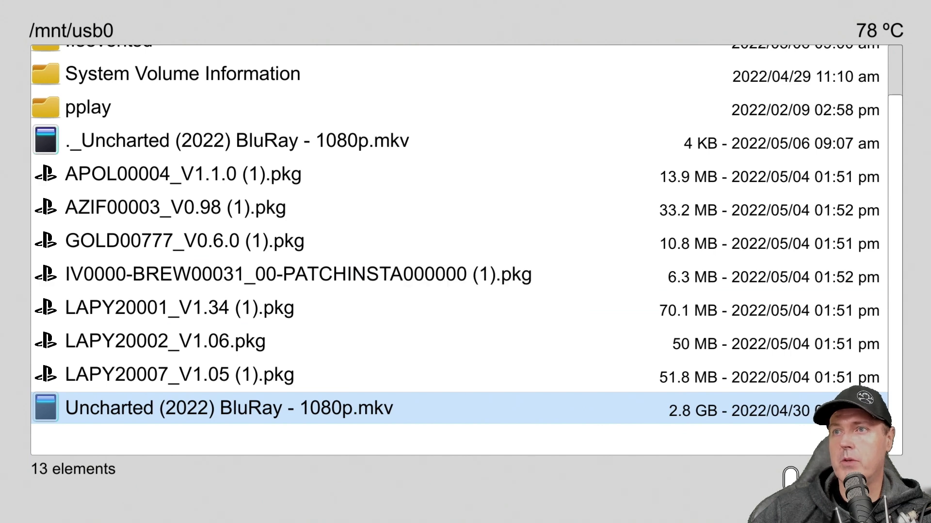
Paste the copied Uncharted video file into the /data/pplay/mpv folder
{"action": "key", "text": "BackSpace"}
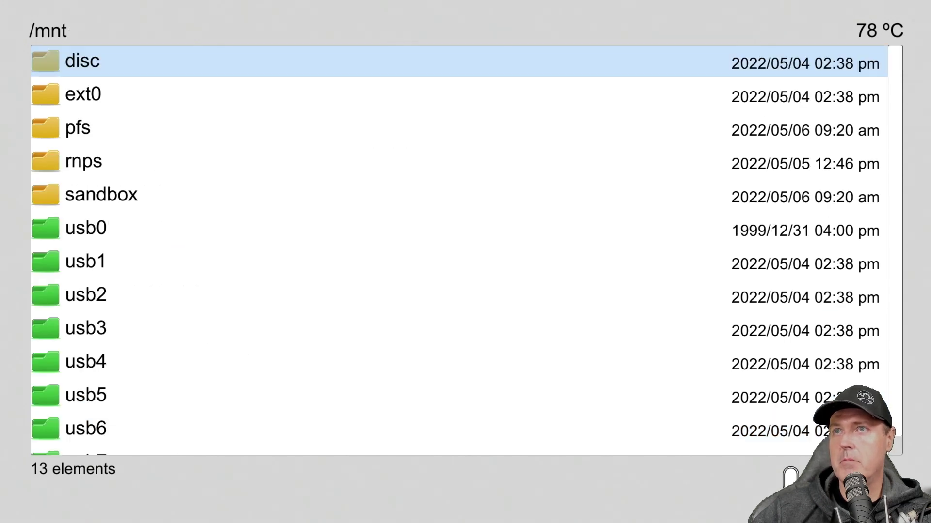
{"action": "key", "text": "BackSpace"}
{"action": "key", "text": "Down"}
{"action": "key", "text": "Down"}
{"action": "key", "text": "Return"}
{"action": "key", "text": "Down"}
{"action": "key", "text": "Down"}
{"action": "key", "text": "Return"}
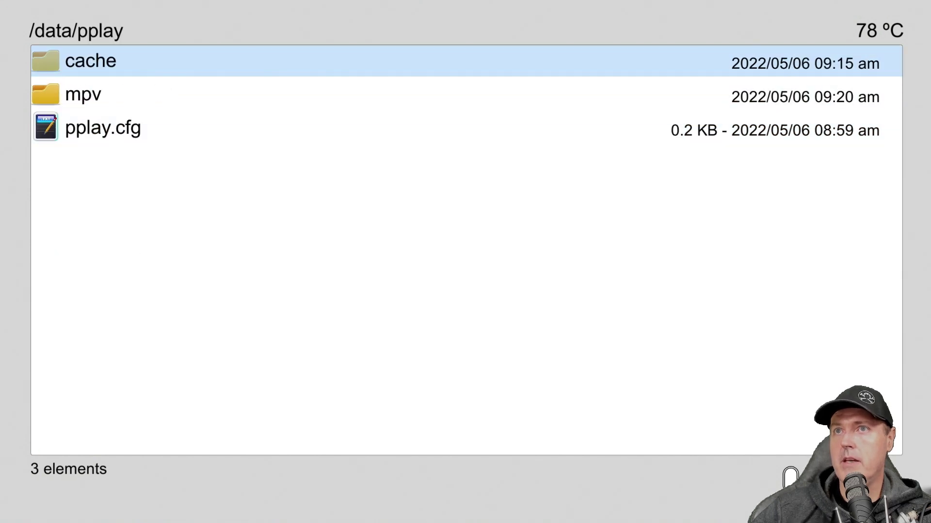
{"action": "key", "text": "Down"}
{"action": "key", "text": "Return"}
{"action": "key", "text": "Menu"}
{"action": "key", "text": "Return"}
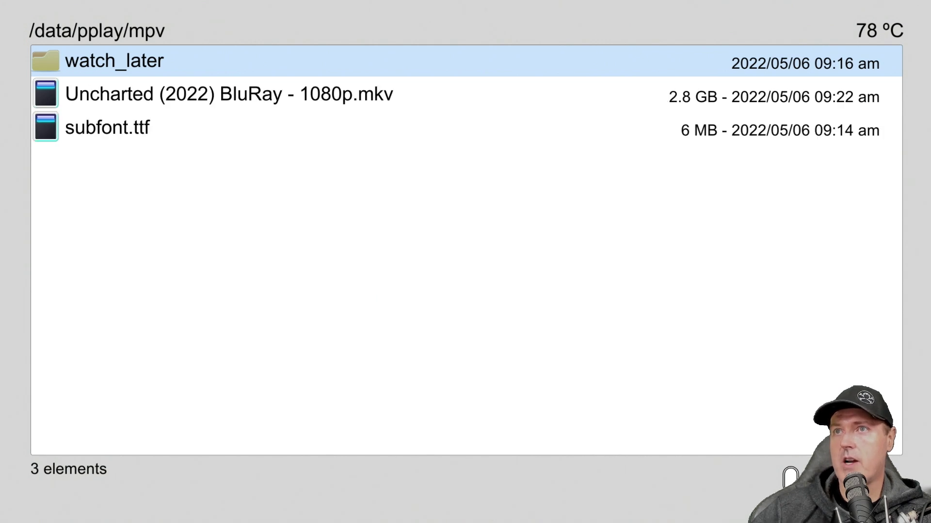
Switch from PS4-Xplorer to pPlay and open the console's internal data folder from the root directory
{"action": "left_click", "coordinate": [228, 94]}
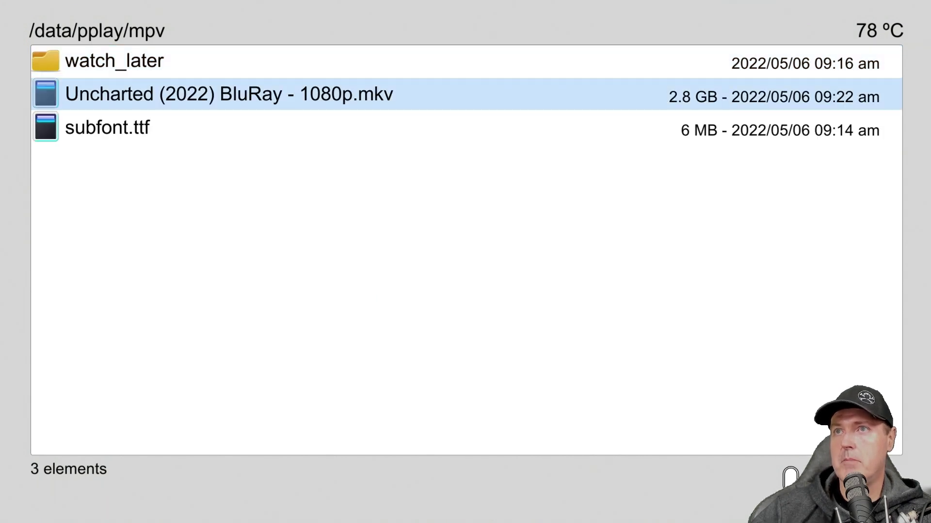
{"action": "key", "text": "super"}
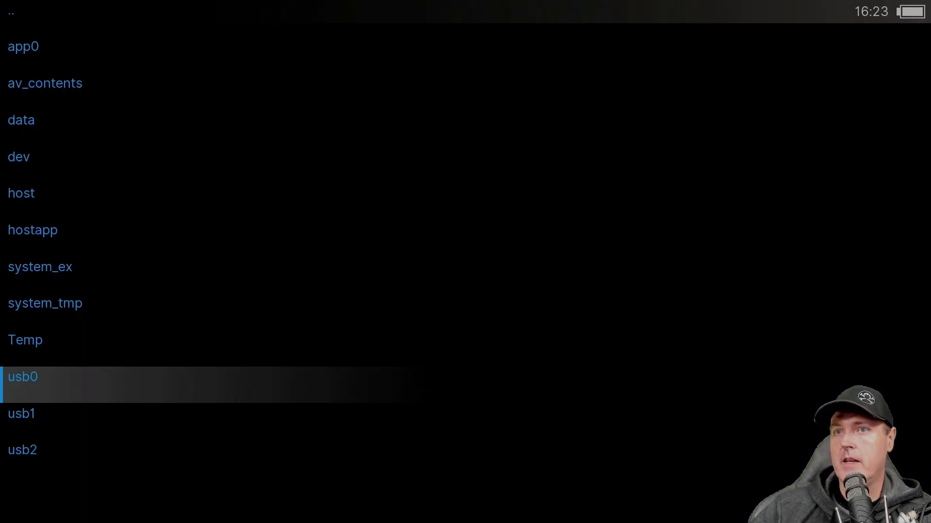
{"action": "key", "text": "Up"}
{"action": "key", "text": "Up"}
{"action": "key", "text": "Up"}
{"action": "key", "text": "Up"}
{"action": "key", "text": "Up"}
{"action": "key", "text": "Up"}
{"action": "key", "text": "Up"}
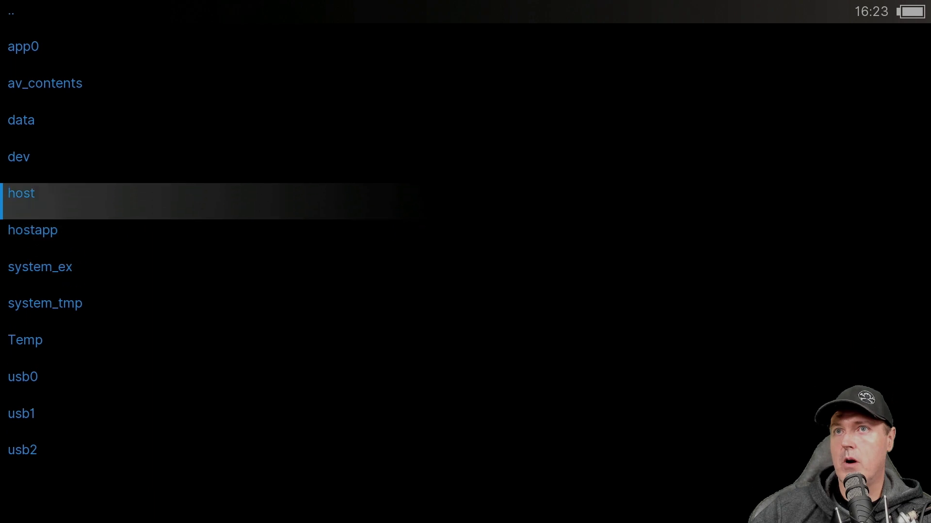
{"action": "key", "text": "Return"}
{"action": "key", "text": "Down"}
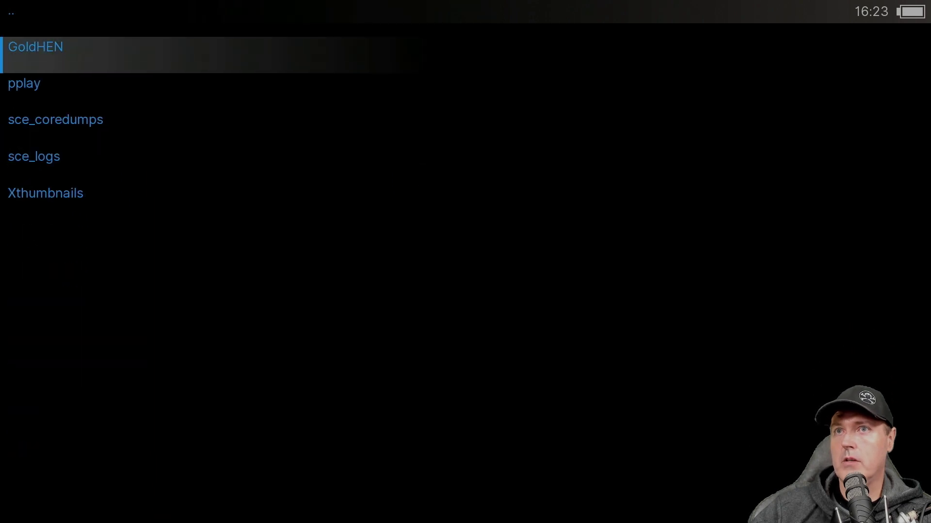
Open the pplay folder and its mpv subfolder, and select Uncharted (2022) BluRay - 1080p.mkv
{"action": "key", "text": "Down"}
{"action": "key", "text": "Return"}
{"action": "key", "text": "Down"}
{"action": "key", "text": "Down"}
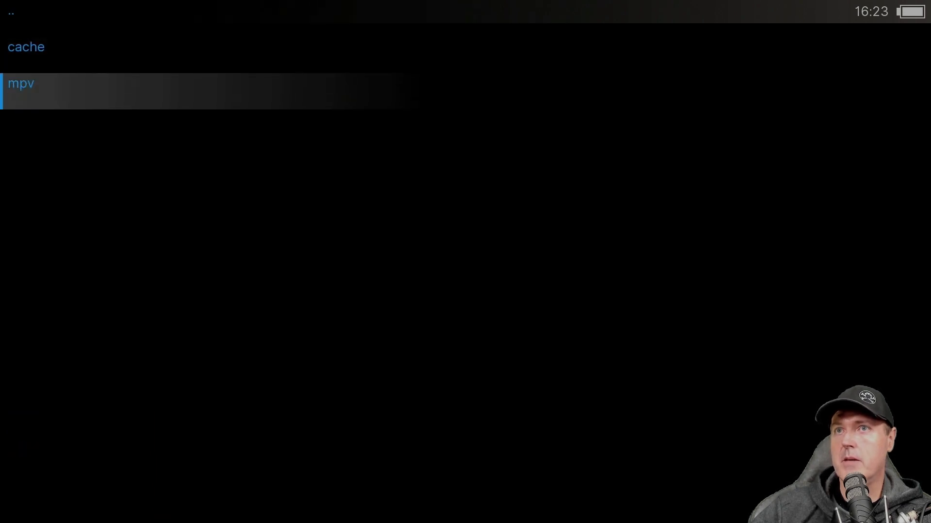
{"action": "key", "text": "Return"}
{"action": "key", "text": "Down"}
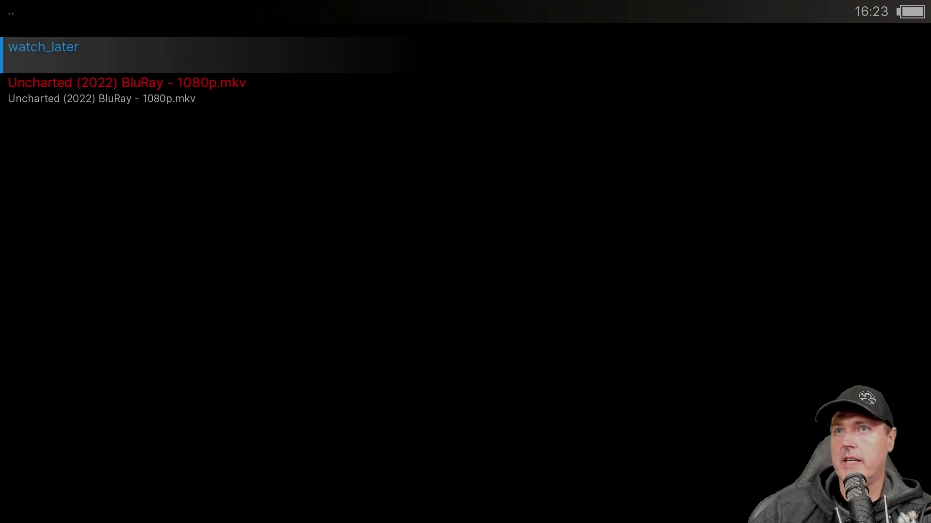
{"action": "key", "text": "Down"}
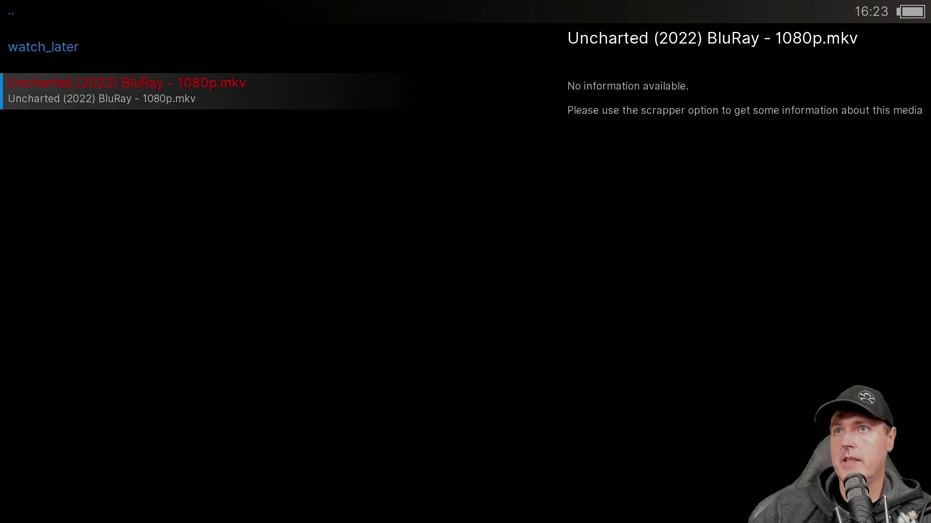
Play the video Nightmare.Alley.2021.1080p.WEBRip.x264.AAC5.1-[YTS.MX].mp4
{"action": "key", "text": "Left"}
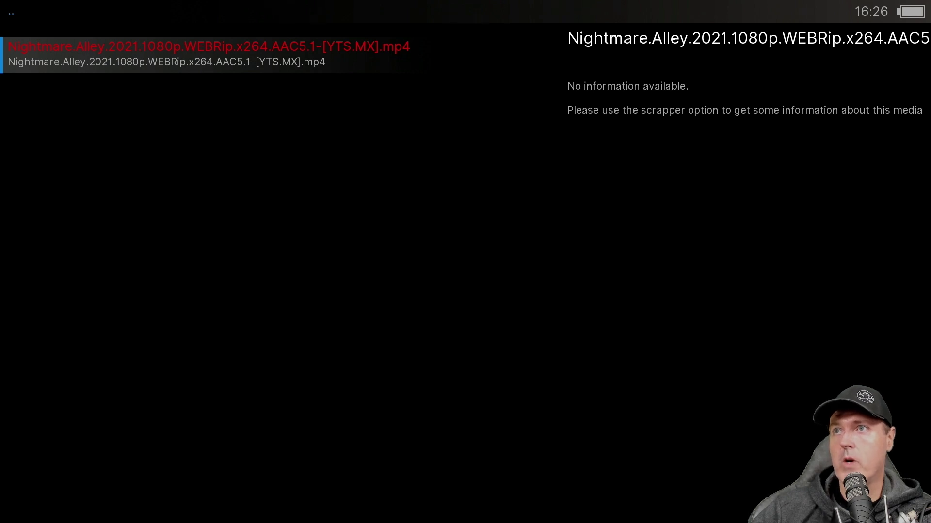
{"action": "key", "text": "Return"}
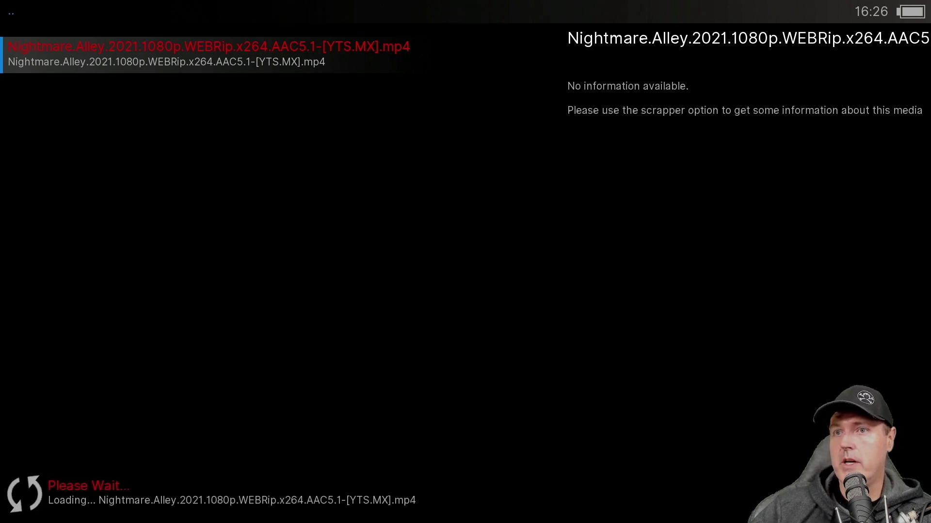